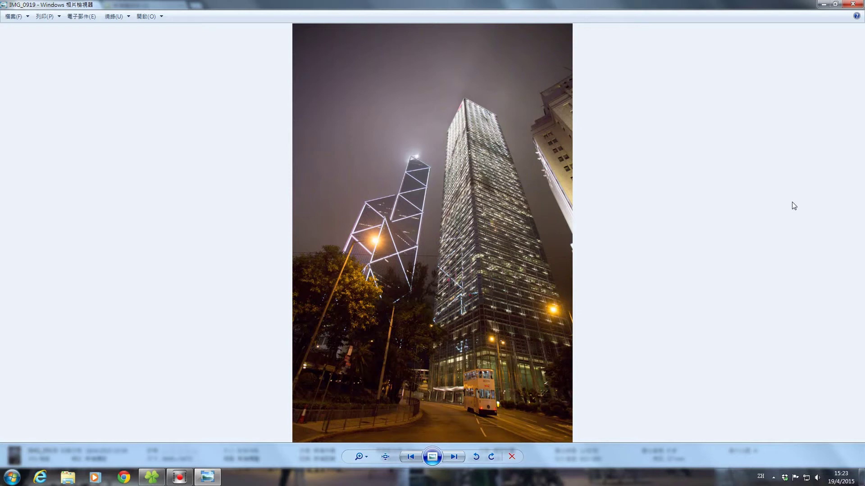
# Inspect IMG_0940 at actual size in Windows Photo Viewer, then close the viewer.
pyautogui.click(387, 456)
pyautogui.moveTo(509, 131)
pyautogui.mouseDown()
pyautogui.moveTo(523, 278)
pyautogui.moveTo(542, 265)
pyautogui.mouseUp()
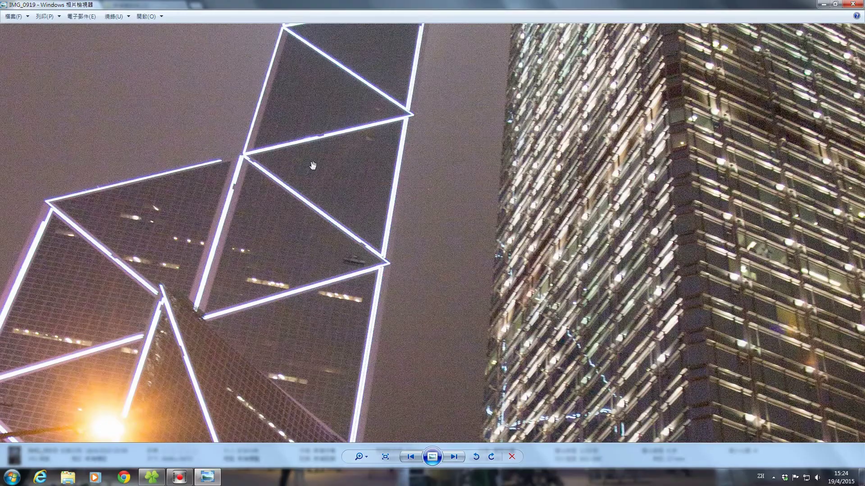
pyautogui.hotkey('alt', 'F4')
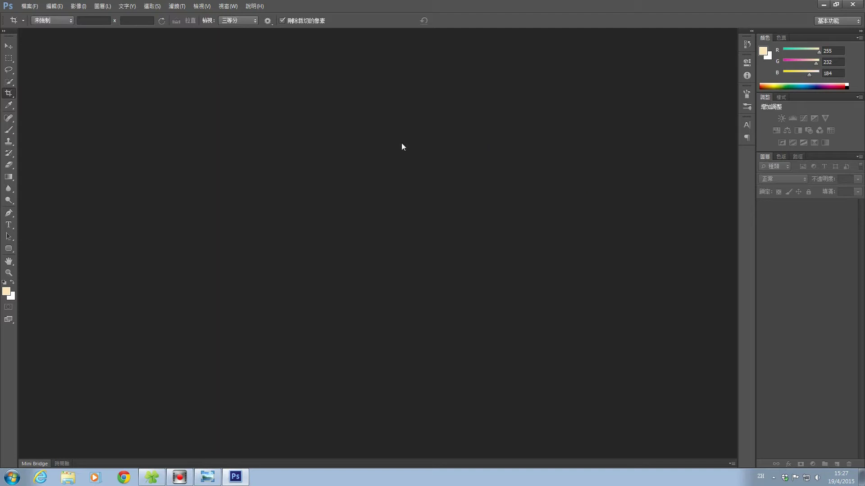
# Choose the six exposures IMG_0940 through IMG_0945 in the Load Files into Stack dialog.
pyautogui.click(30, 5)
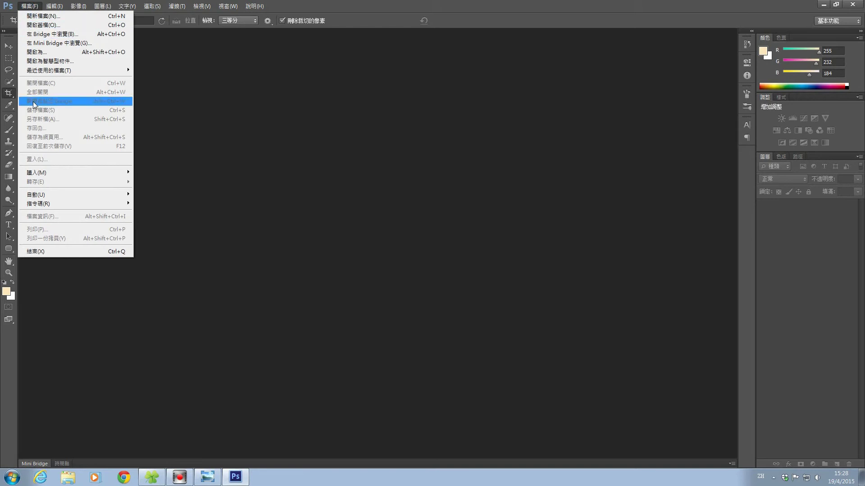
pyautogui.moveTo(39, 204)
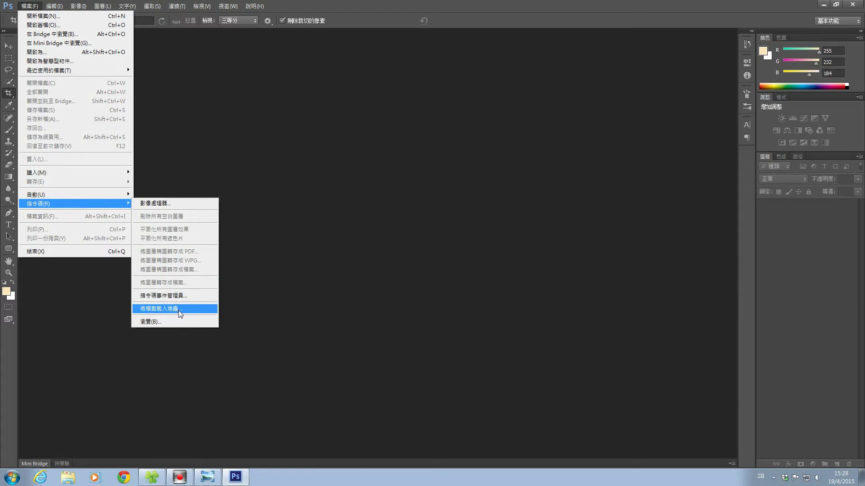
pyautogui.click(190, 308)
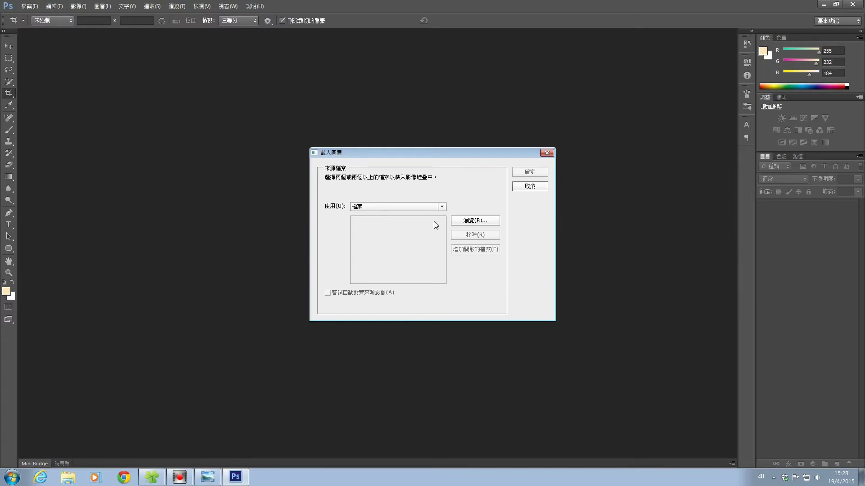
pyautogui.click(477, 221)
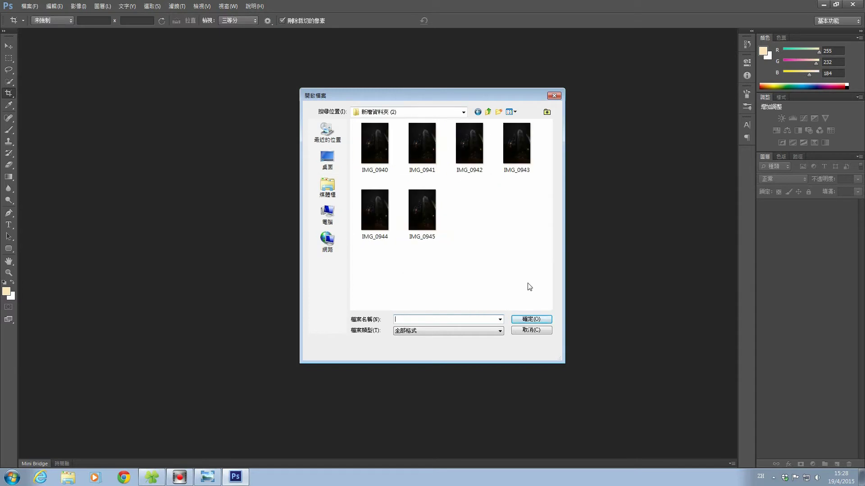
pyautogui.moveTo(538, 254); pyautogui.dragTo(358, 126)
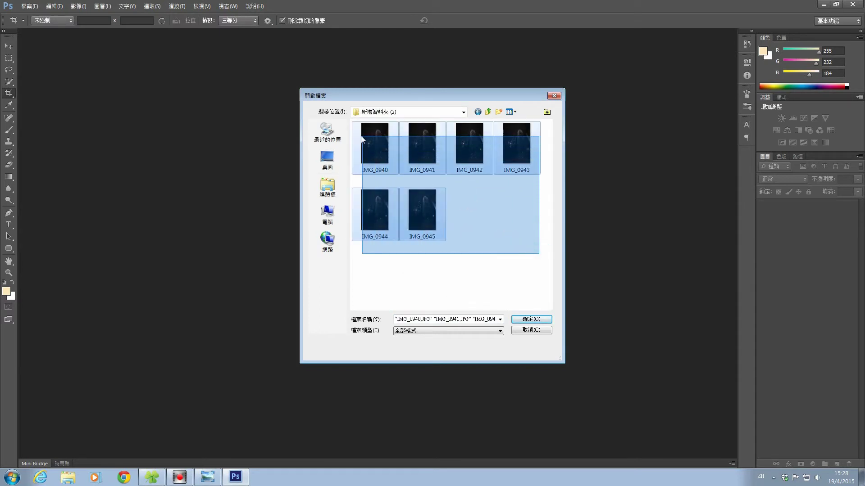
pyautogui.click(540, 320)
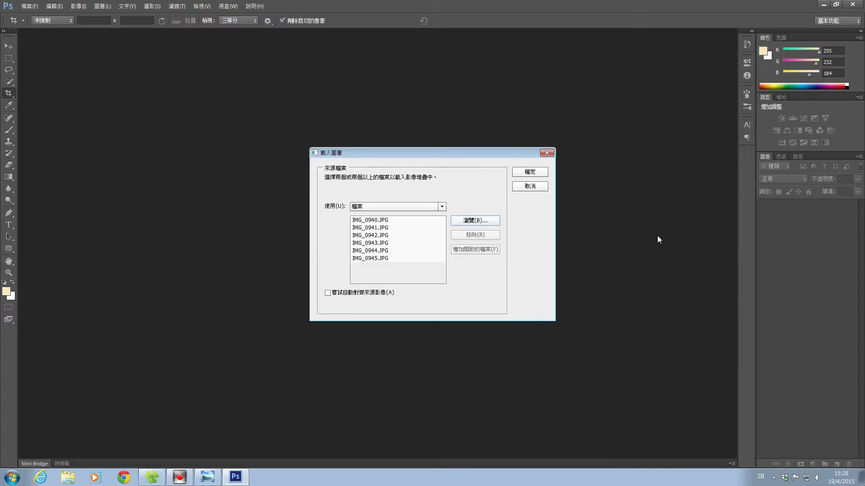
# Load the six exposures as layers with automatic source-image alignment turned on.
pyautogui.click(327, 293)
pyautogui.click(531, 171)
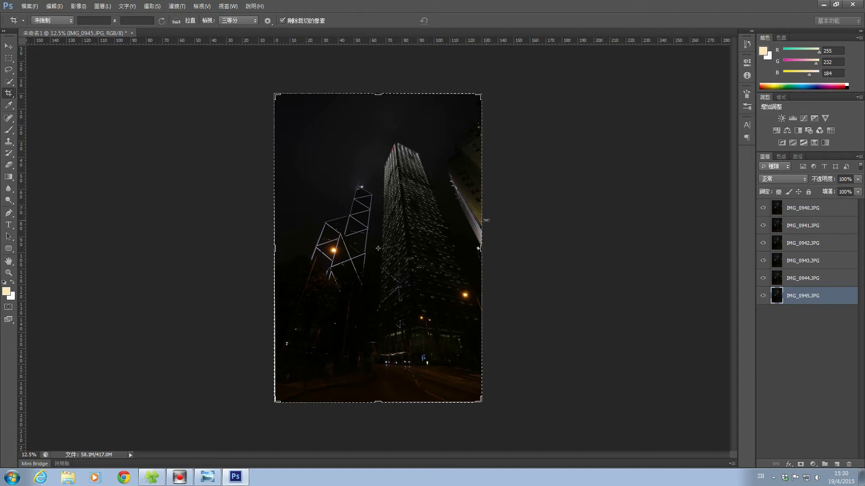
# Commit the crop and set layers IMG_0940 through IMG_0944 to Linear Dodge (Add).
pyautogui.click(9, 46)
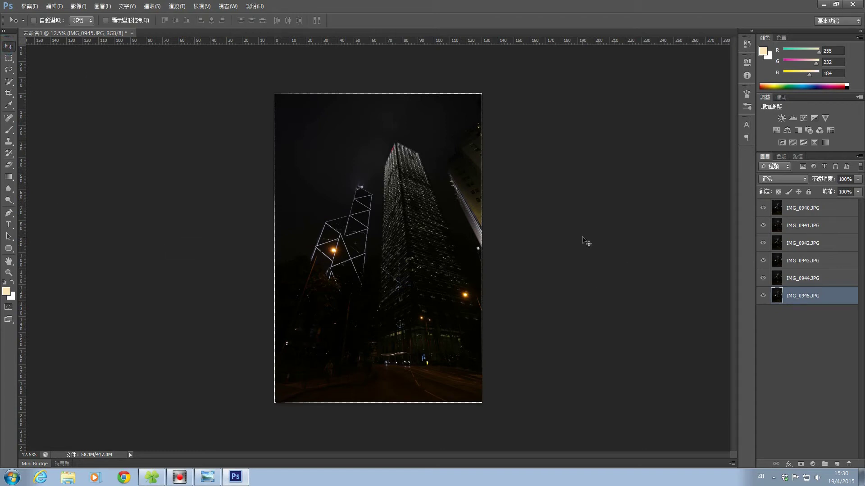
pyautogui.click(830, 209)
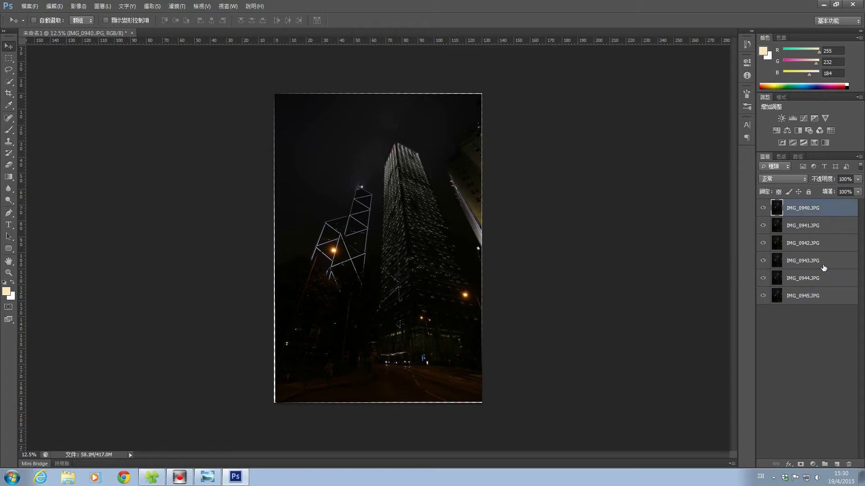
pyautogui.keyDown('shift'); pyautogui.click(823, 278); pyautogui.keyUp('shift')
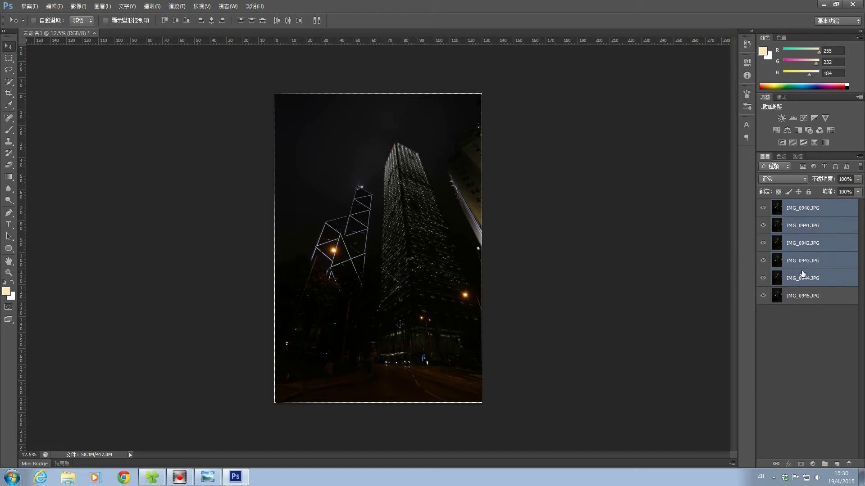
pyautogui.click(805, 181)
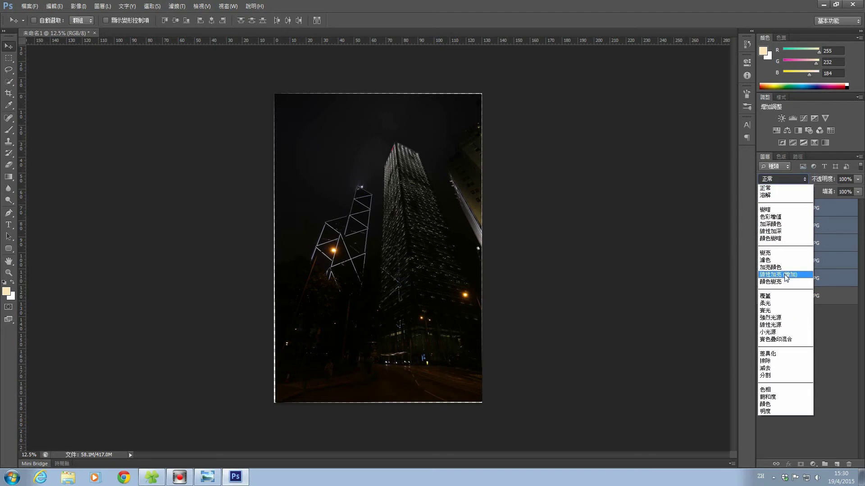
pyautogui.click(796, 274)
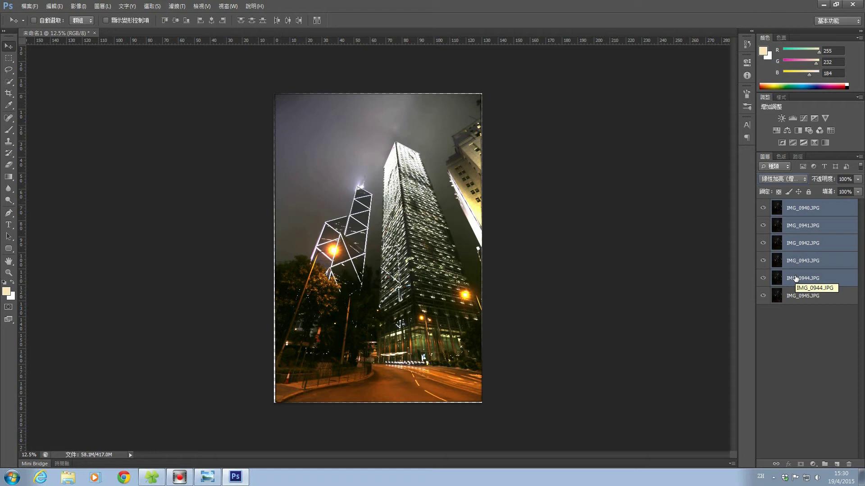
pyautogui.press('m')
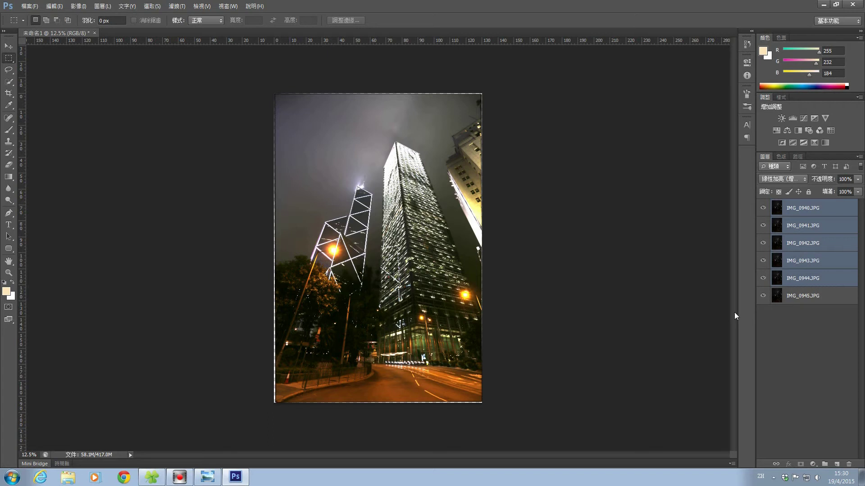
# Hide layers IMG_0940 and IMG_0941, then show IMG_0941 again.
pyautogui.click(763, 208)
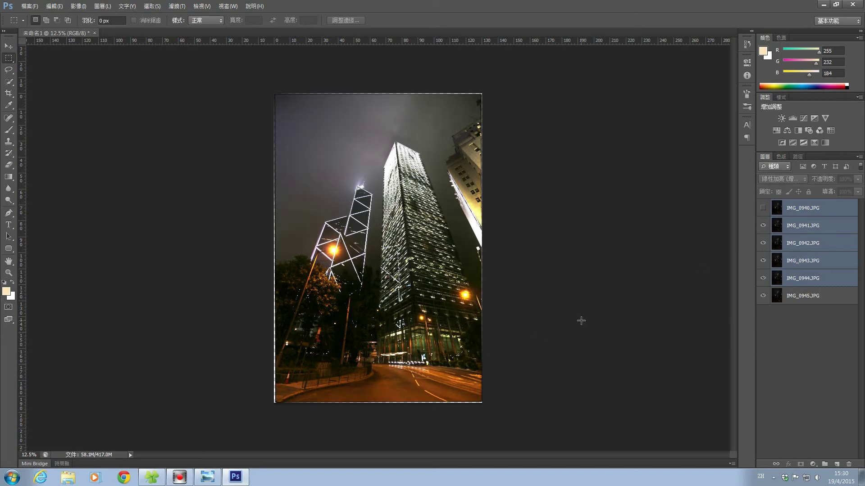
pyautogui.click(763, 225)
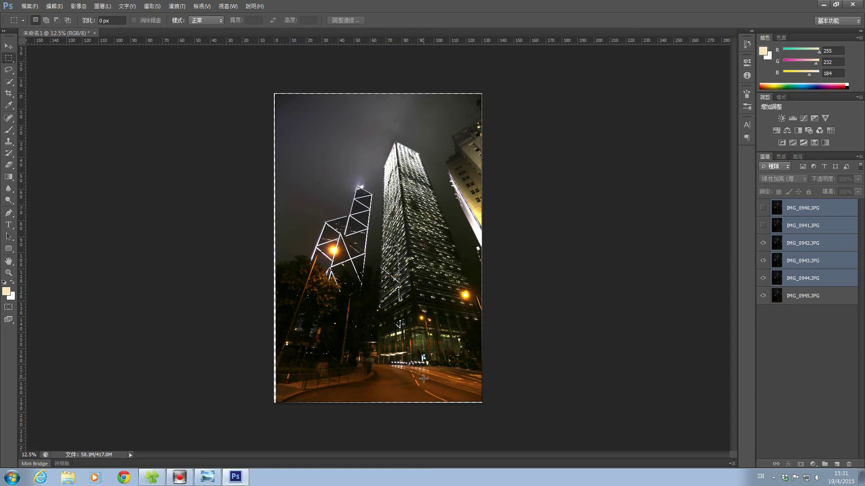
pyautogui.click(763, 225)
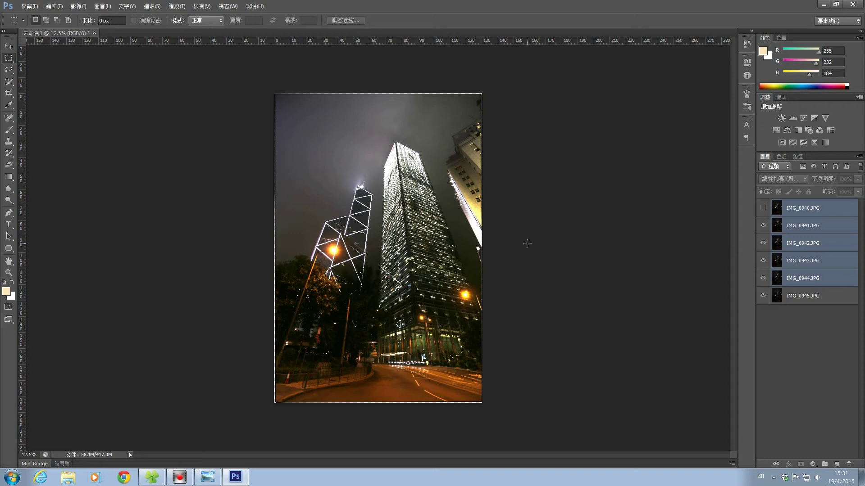
# Zoom the stacked night photo to 100% to view the lit tower facades.
pyautogui.hotkey('ctrl', '+')
pyautogui.hotkey('ctrl', '+')
pyautogui.hotkey('ctrl', '+')
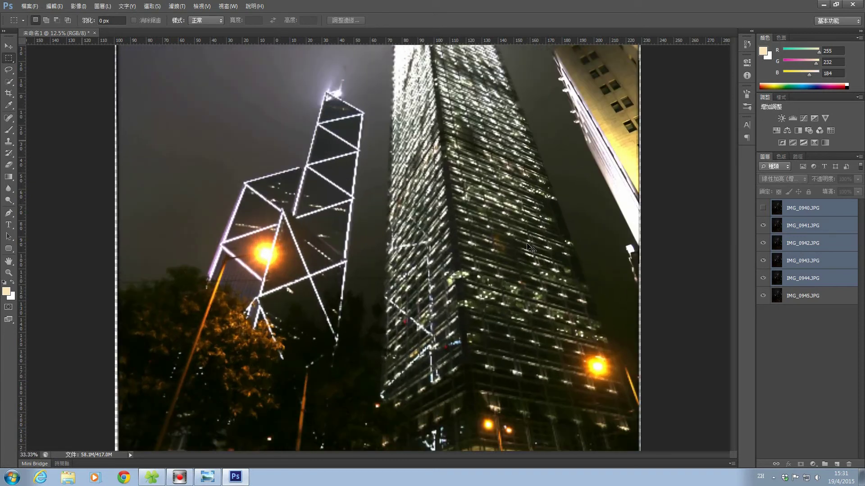
pyautogui.hotkey('ctrl', '+')
pyautogui.hotkey('ctrl', '+')
pyautogui.hotkey('ctrl', '+')
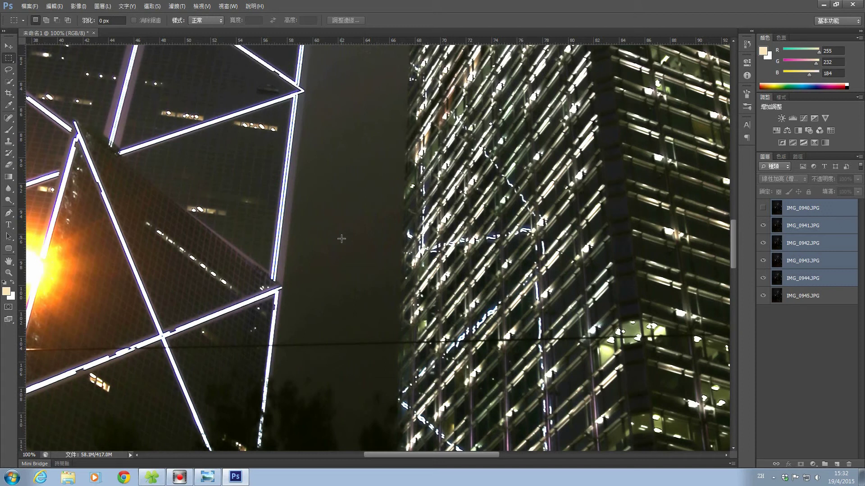
pyautogui.click(152, 477)
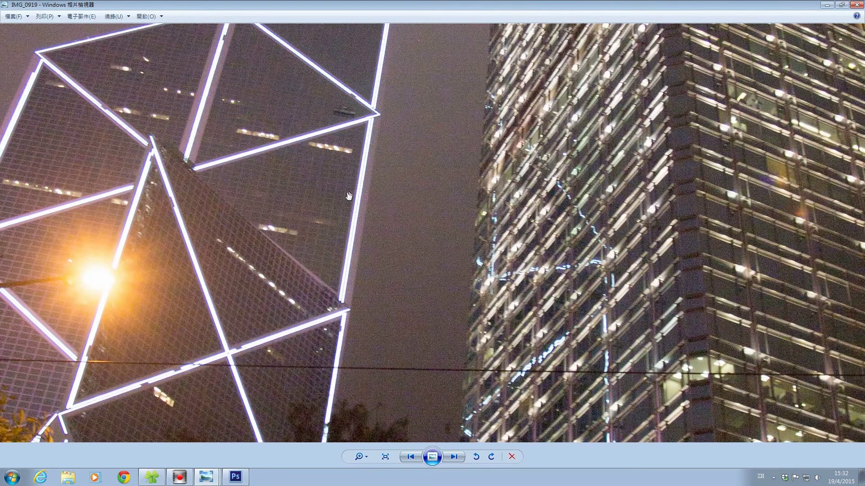
pyautogui.click(243, 480)
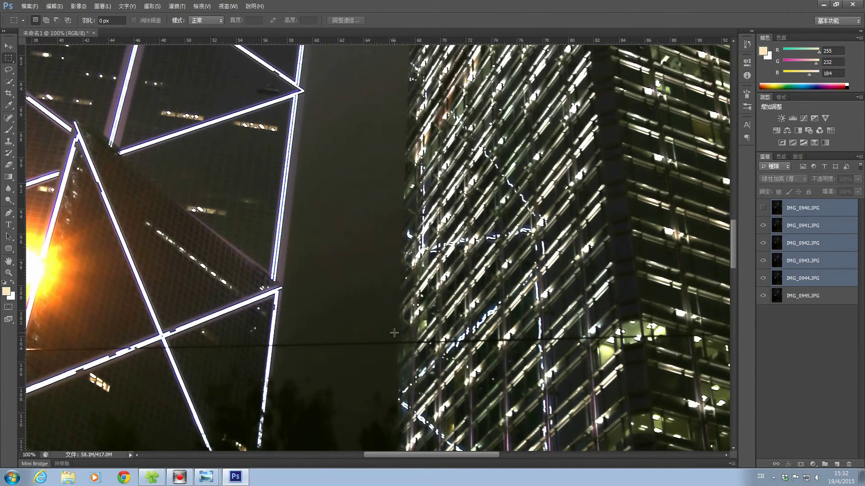
# Fit the whole stacked tower image on screen with Ctrl+0.
pyautogui.hotkey('ctrl', '0')
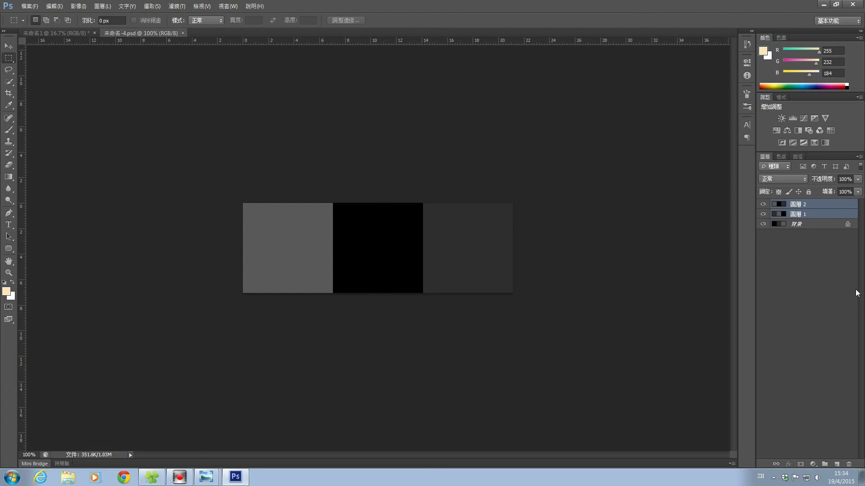
pyautogui.click(763, 205)
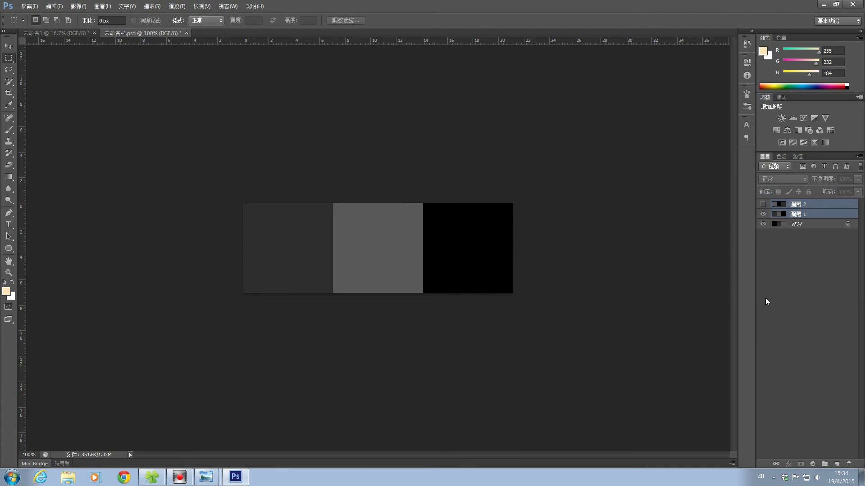
pyautogui.click(764, 214)
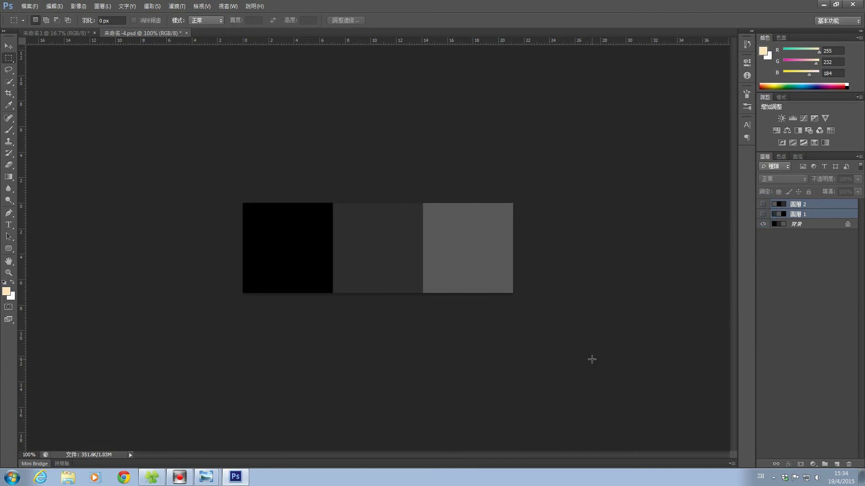
pyautogui.click(763, 214)
pyautogui.click(763, 205)
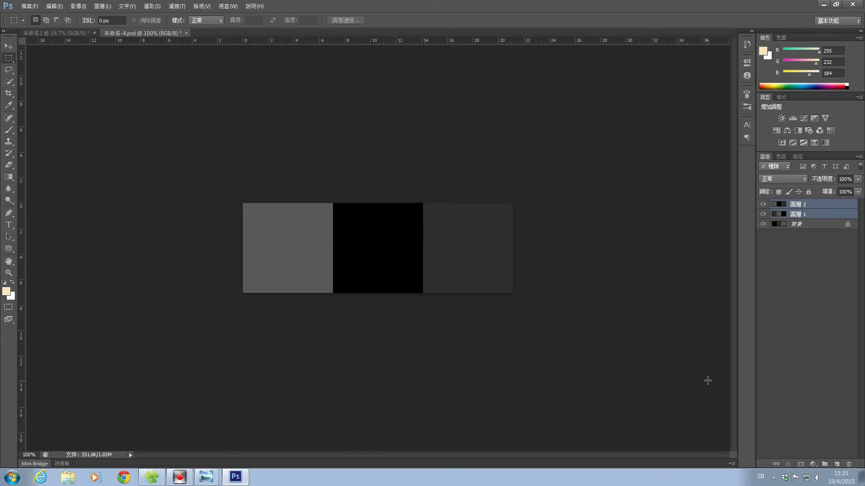
# Blend square layers 圖層 2 and 圖層 1 in 線性加亮 (增加) / Linear Dodge (Add).
pyautogui.click(804, 179)
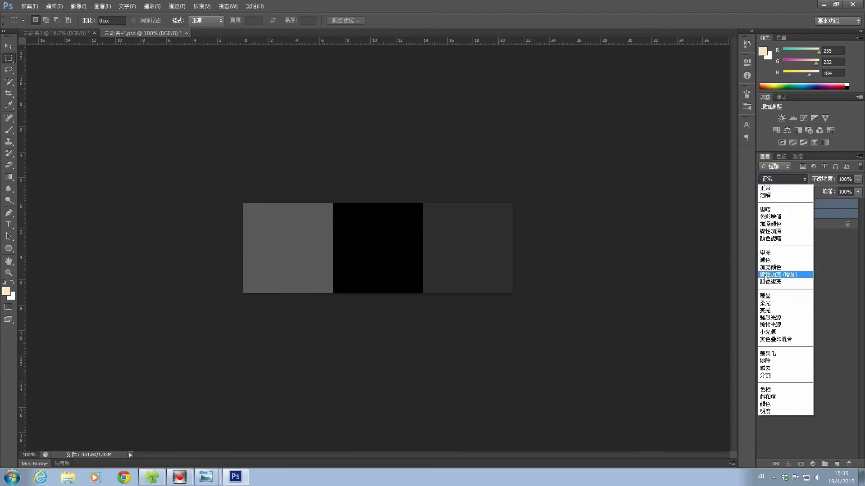
pyautogui.click(788, 274)
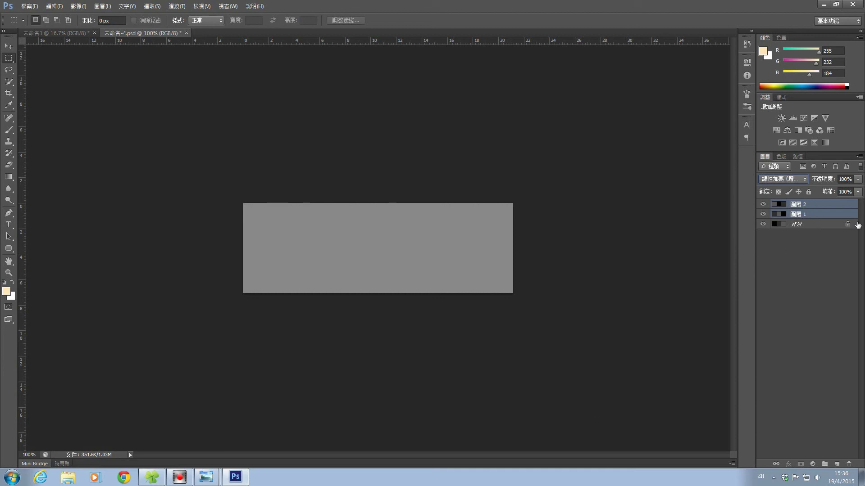
pyautogui.click(796, 224)
# Replace the square layers with background copies 圖層 1 and 圖層 1 拷貝, selecting both.
pyautogui.click(816, 205)
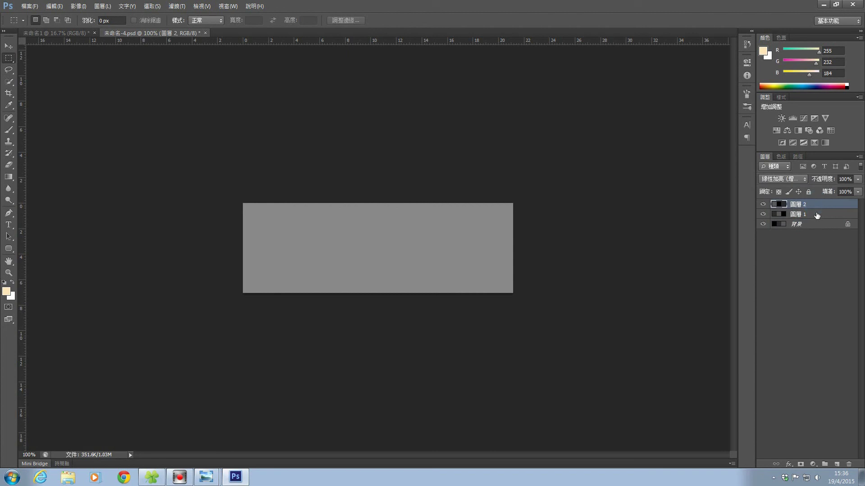
pyautogui.keyDown('shift'); pyautogui.click(834, 225); pyautogui.keyUp('shift')
pyautogui.hotkey('ctrl', 'e')
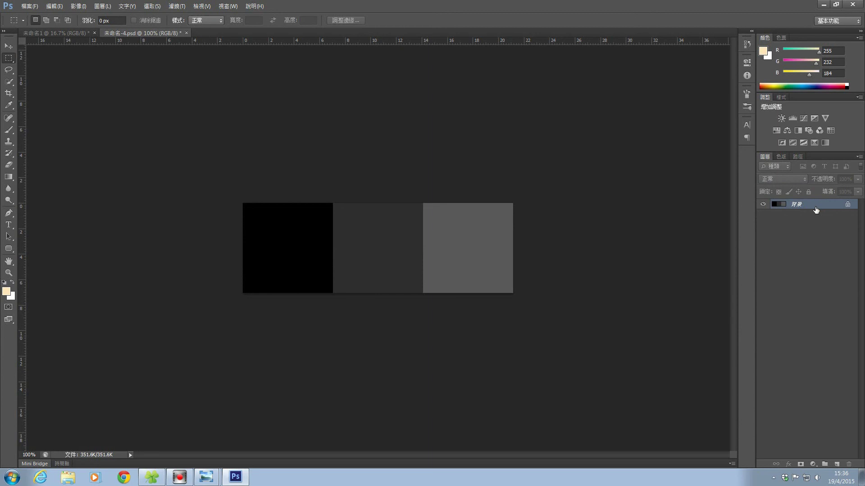
pyautogui.hotkey('ctrl', 'j')
pyautogui.hotkey('ctrl', 'j')
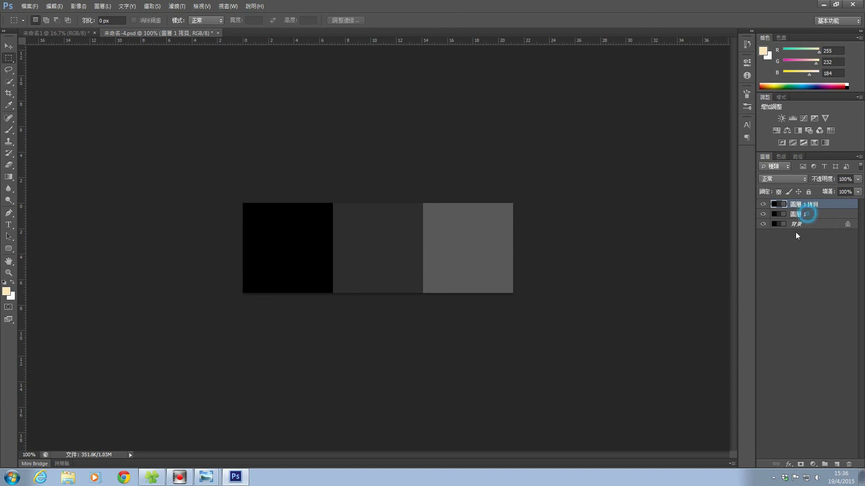
pyautogui.keyDown('shift'); pyautogui.click(804, 214); pyautogui.keyUp('shift')
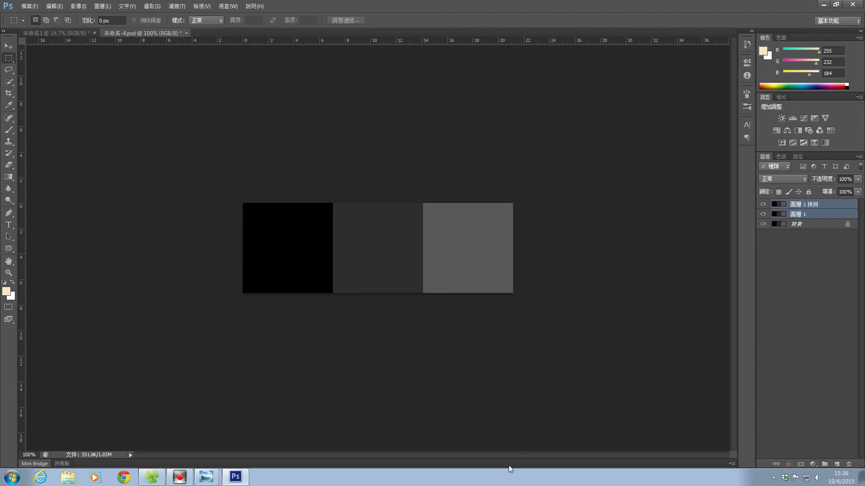
pyautogui.click(804, 180)
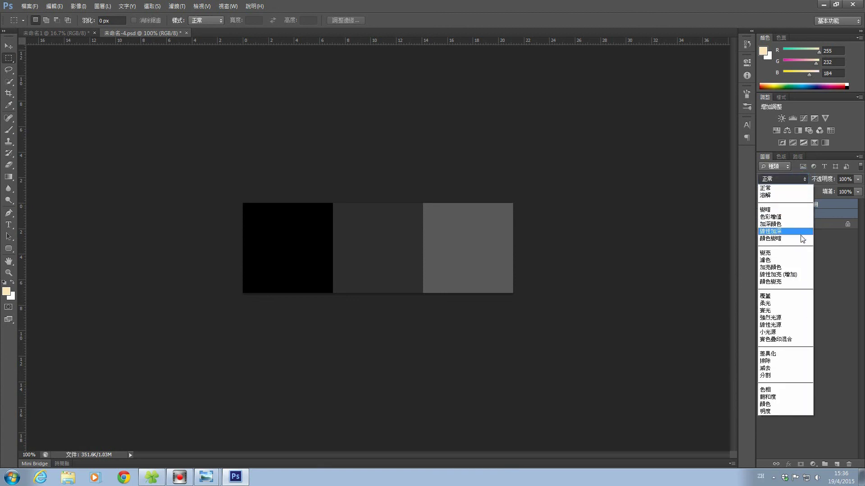
pyautogui.click(788, 274)
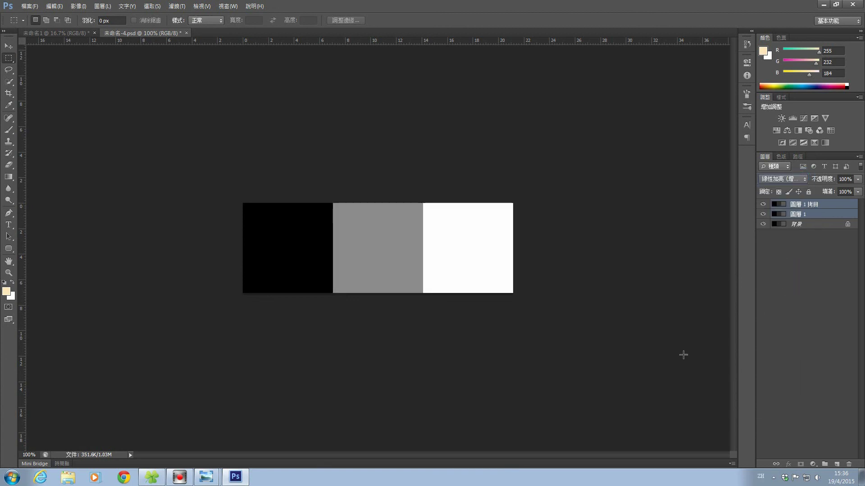